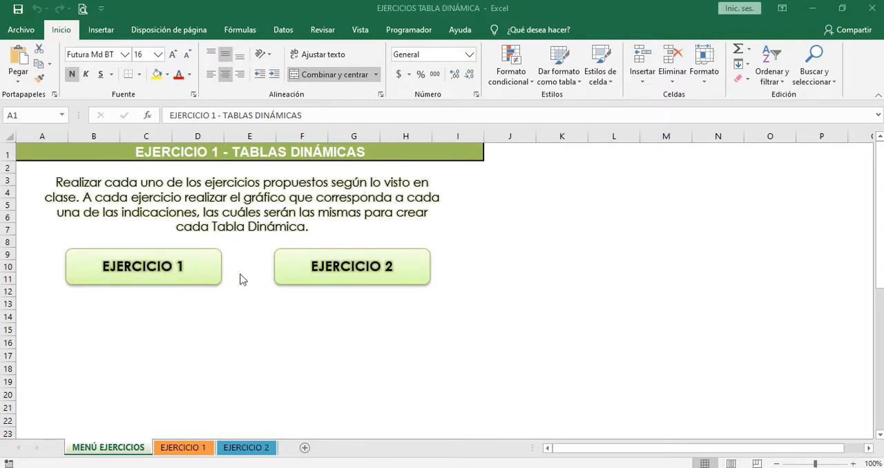
Open the EJERCICIO 1 sheet and review the exercise instructions and the employee data table
click(158, 274)
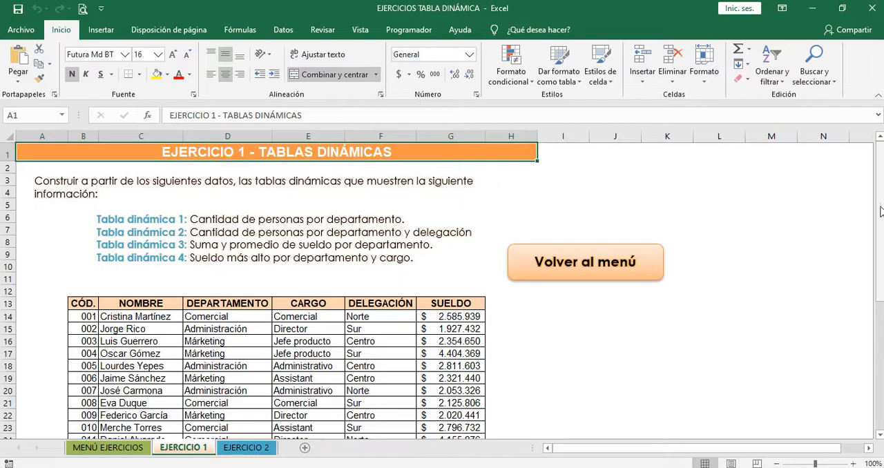
drag(881, 211, 880, 307)
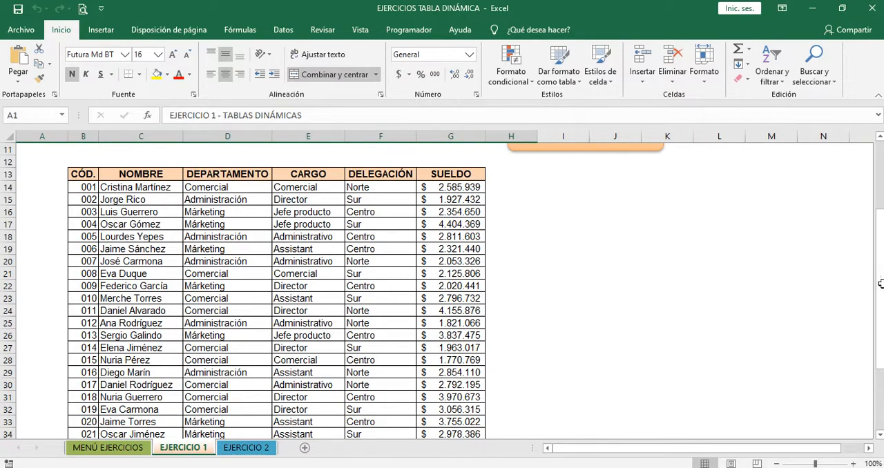
scroll(442, 292, up, 2)
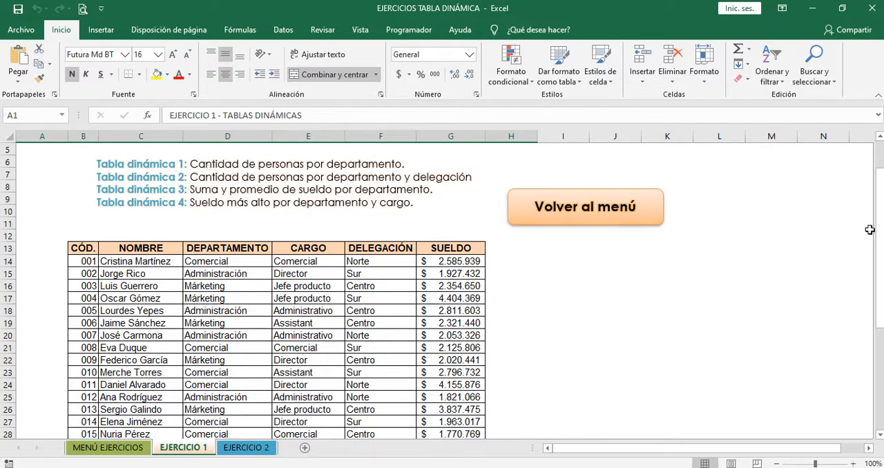
drag(880, 230, 881, 190)
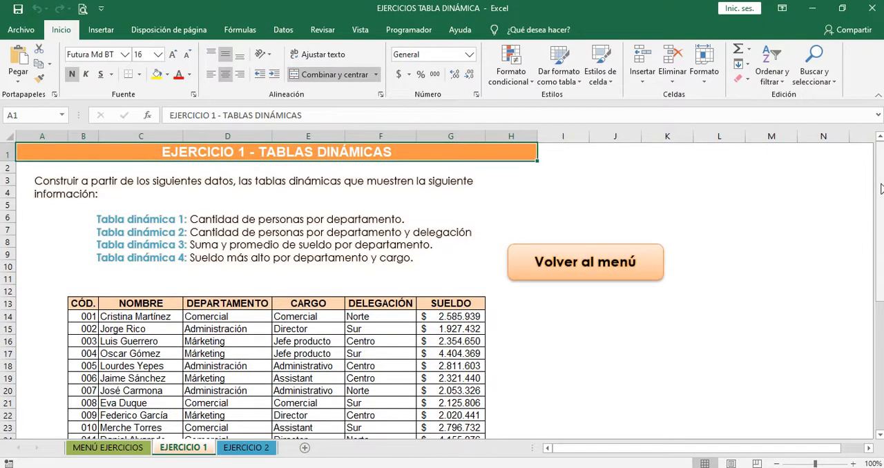
drag(881, 189, 882, 201)
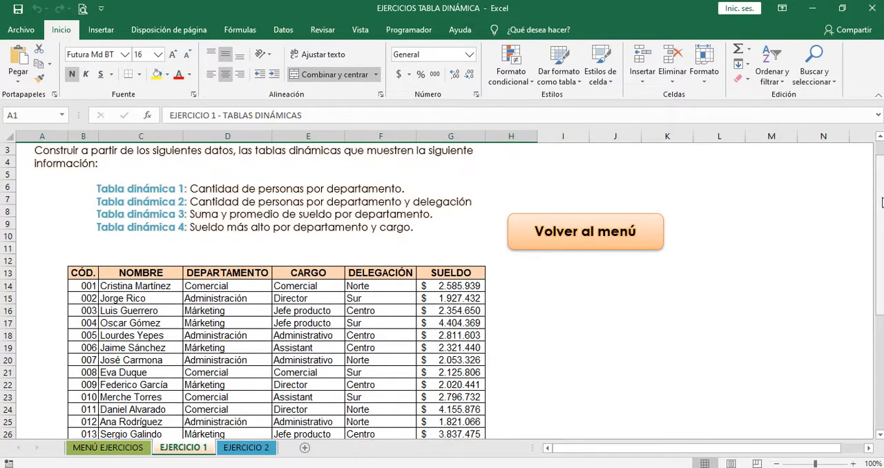
click(297, 323)
click(236, 299)
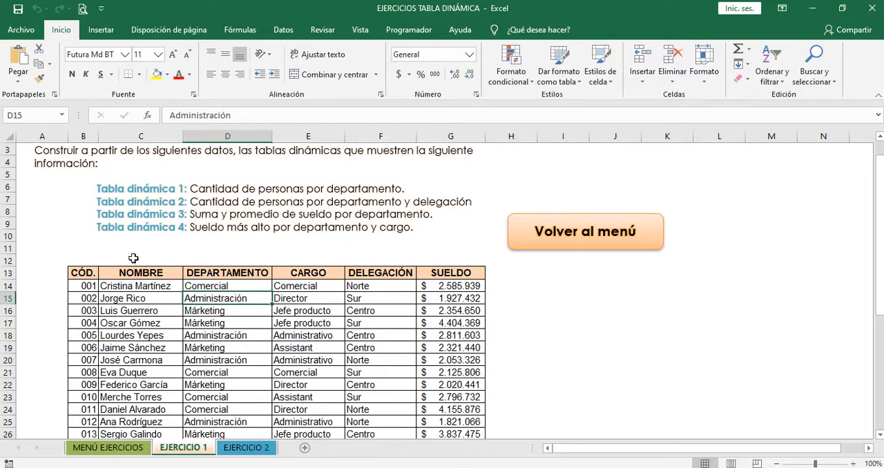
Convert the data range B13:G43 into a table with headers
drag(84, 275, 465, 396)
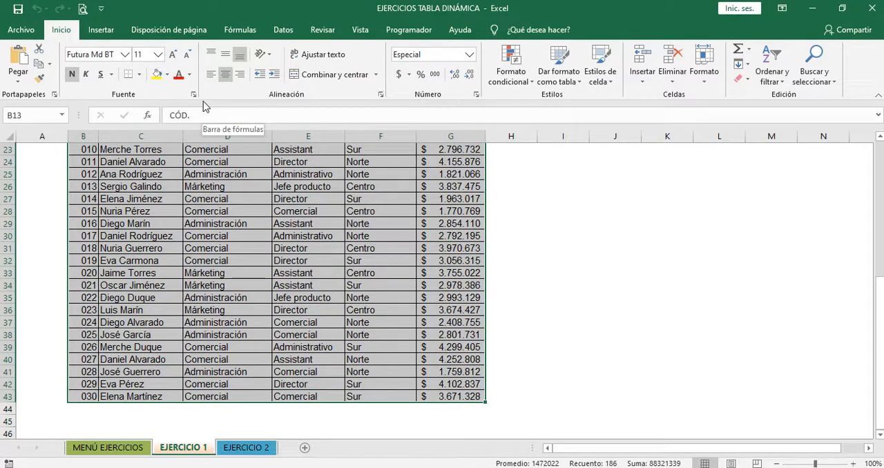
click(102, 31)
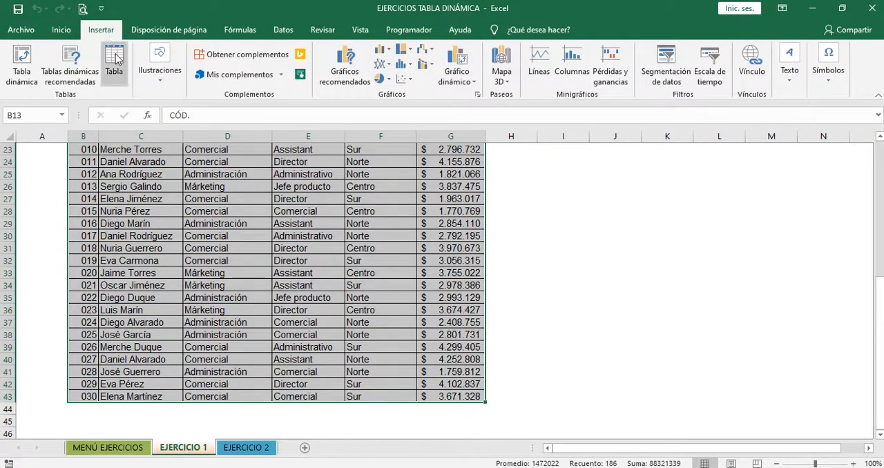
click(115, 60)
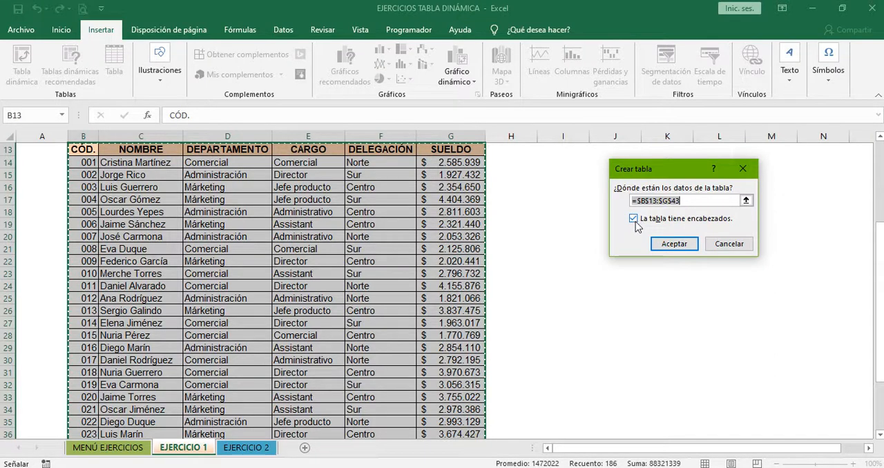
click(665, 245)
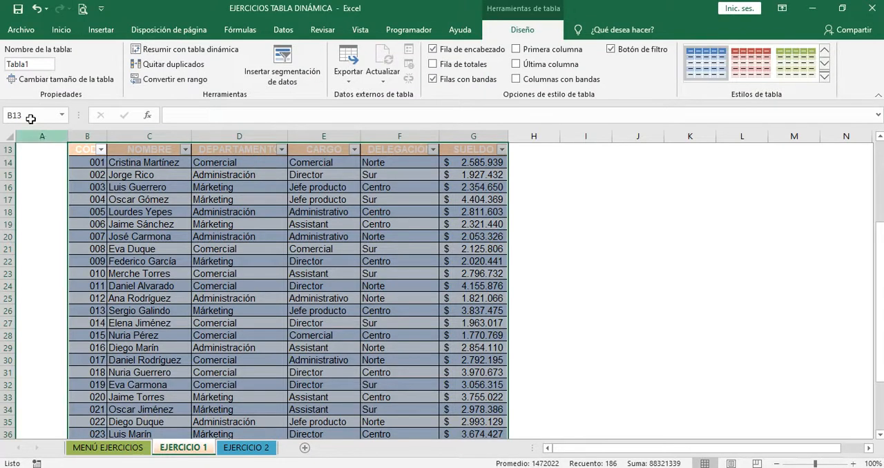
Rename the table as TABLA1
click(36, 66)
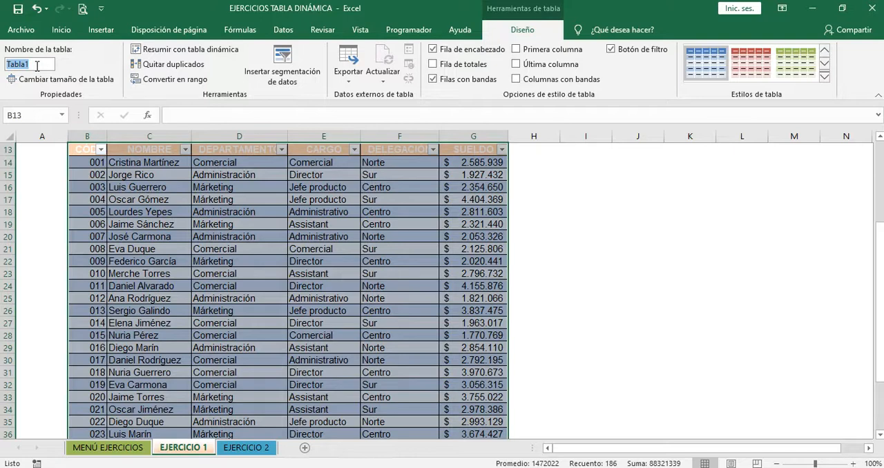
text(TABLA1)
key(Return)
click(488, 198)
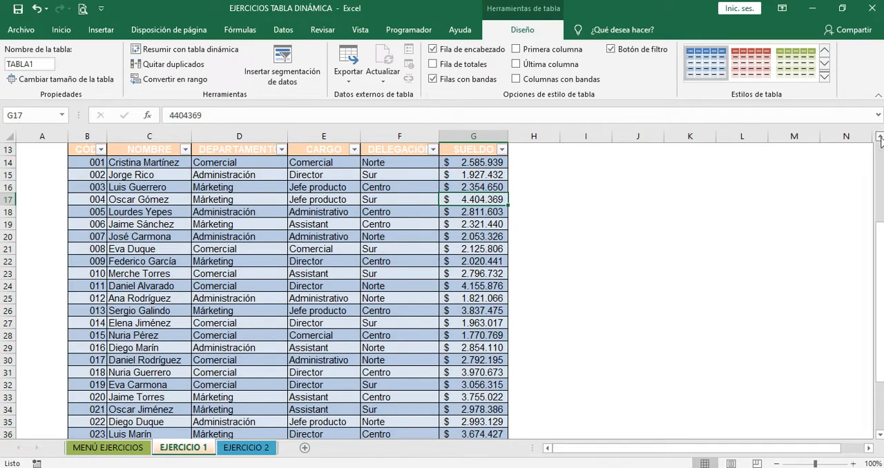
scroll(880, 141, up, 2)
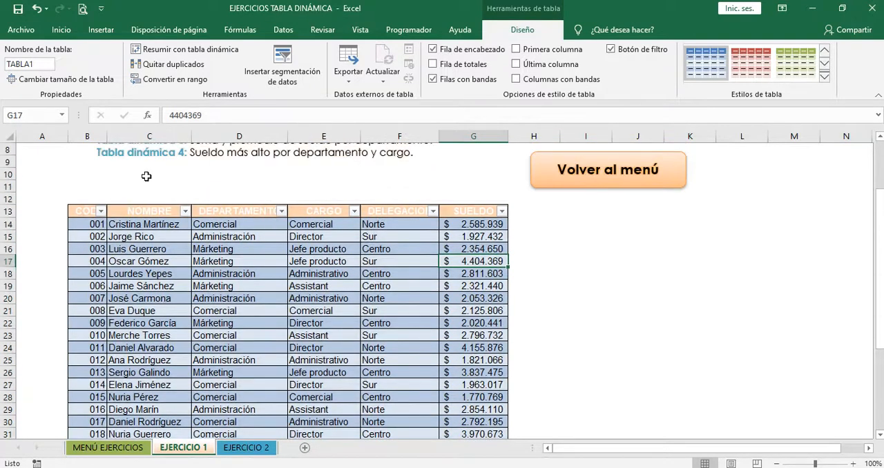
click(99, 212)
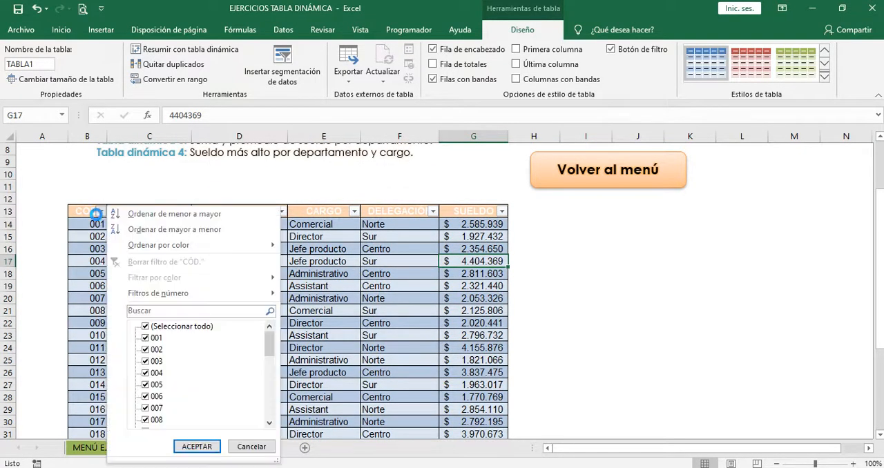
key(Escape)
click(141, 202)
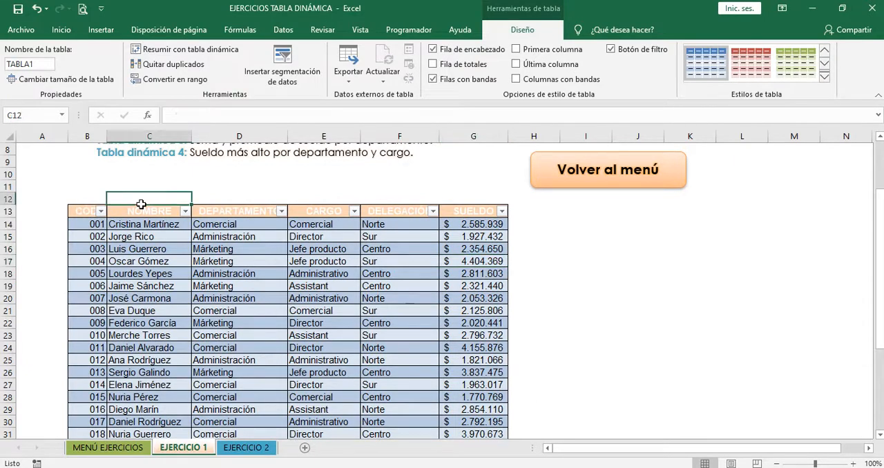
click(153, 210)
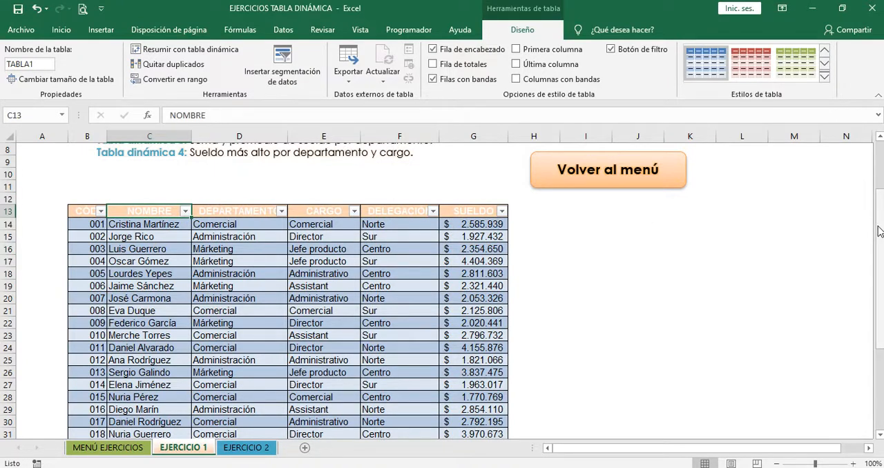
drag(879, 231, 879, 207)
click(95, 320)
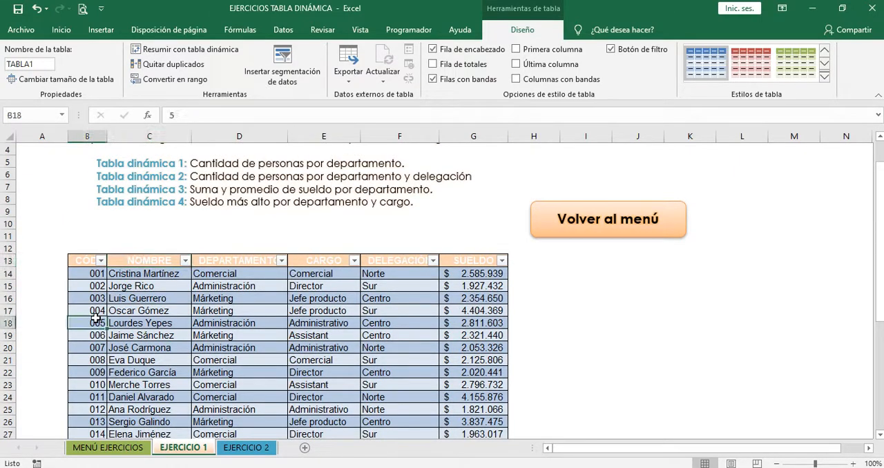
click(171, 310)
click(236, 313)
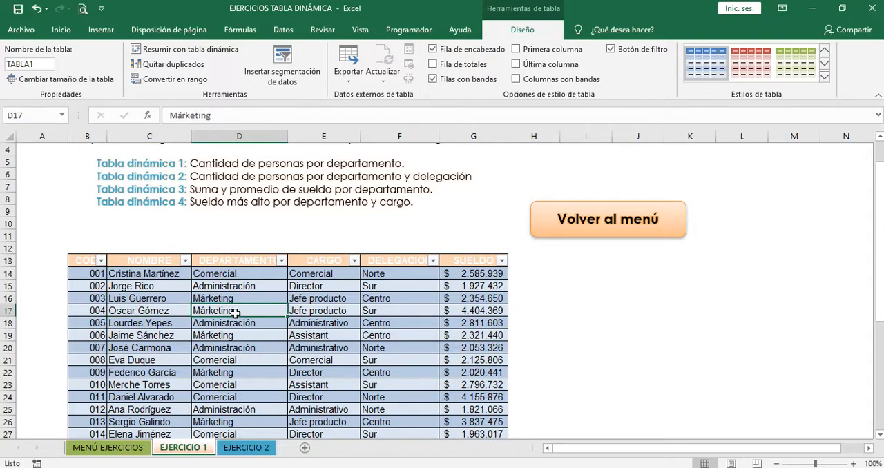
click(140, 271)
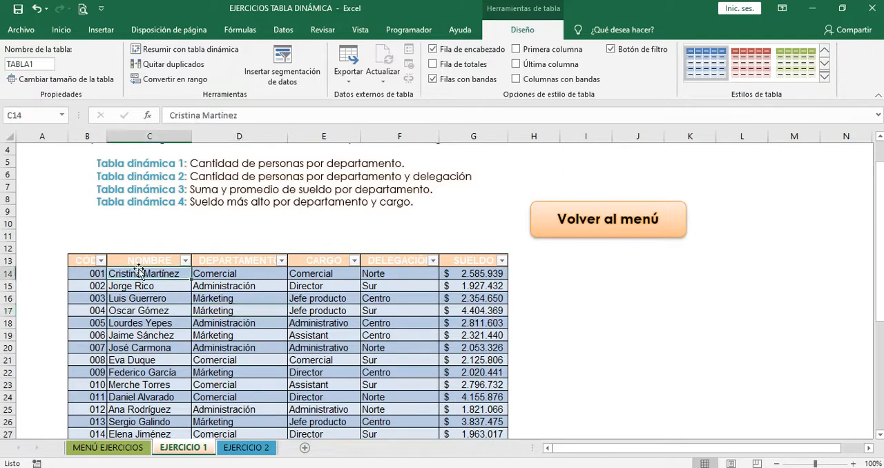
click(129, 260)
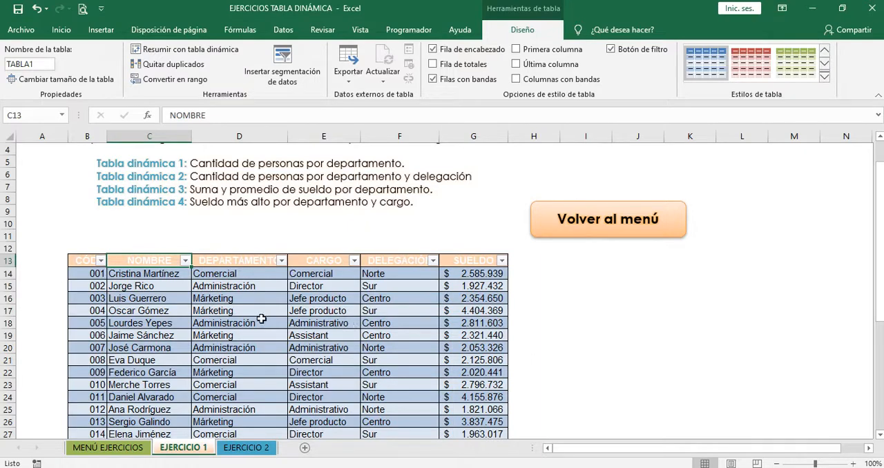
Open the Create PivotTable dialog from an empty cell beside the table
click(562, 271)
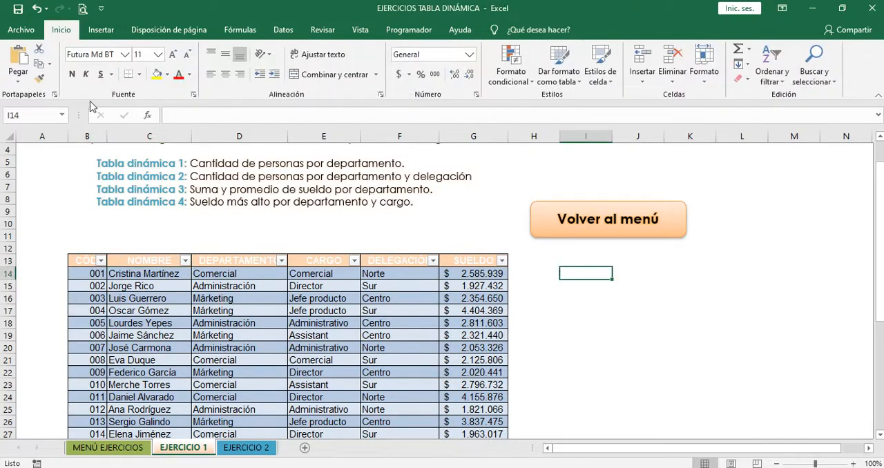
click(99, 32)
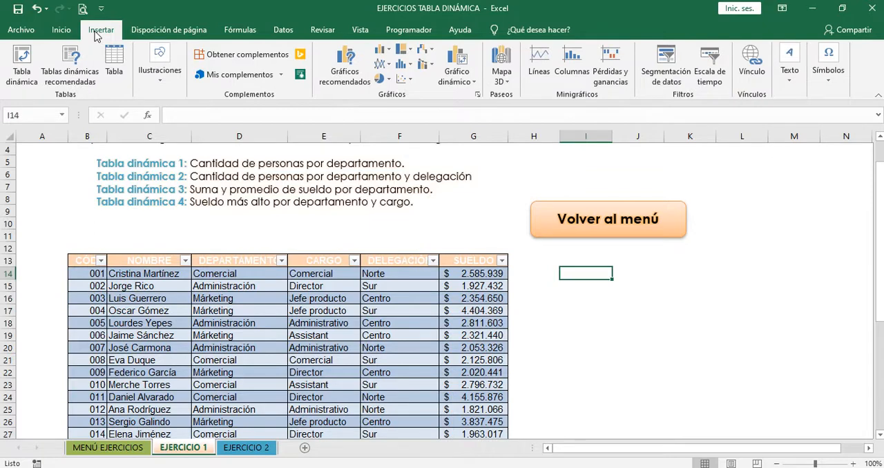
click(24, 69)
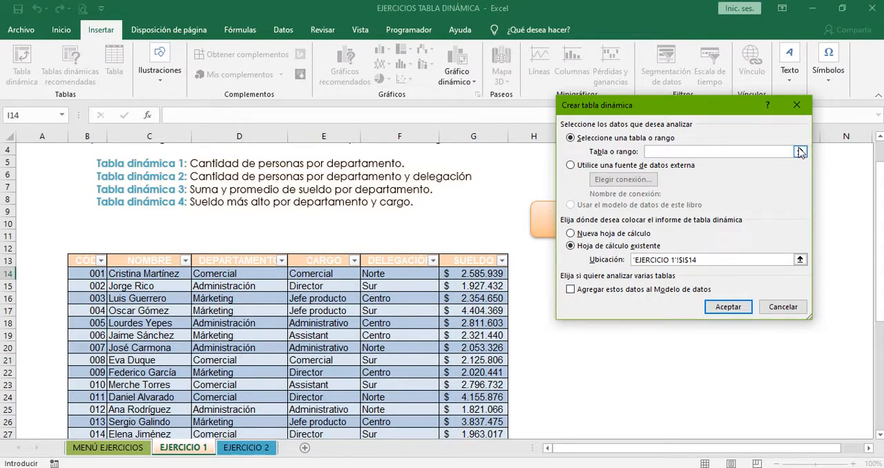
click(387, 312)
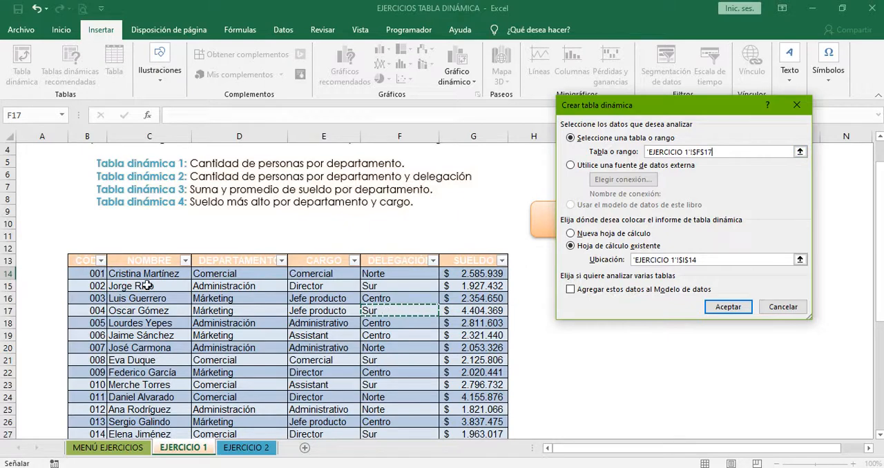
click(85, 261)
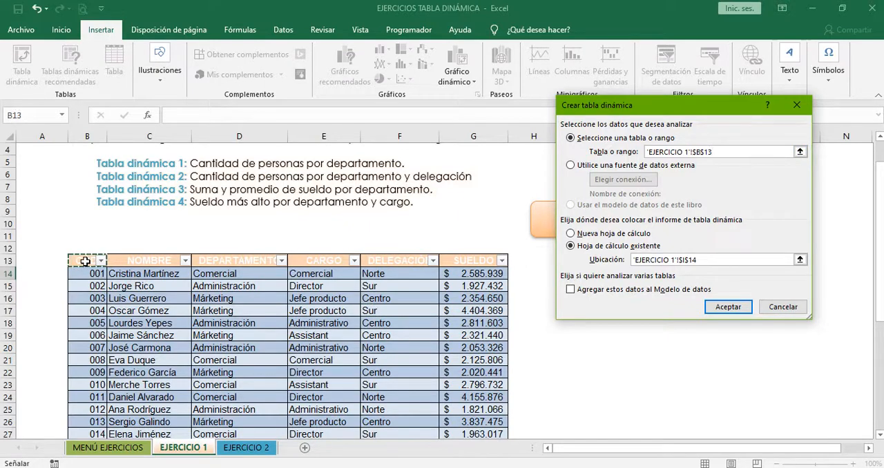
drag(85, 261, 491, 409)
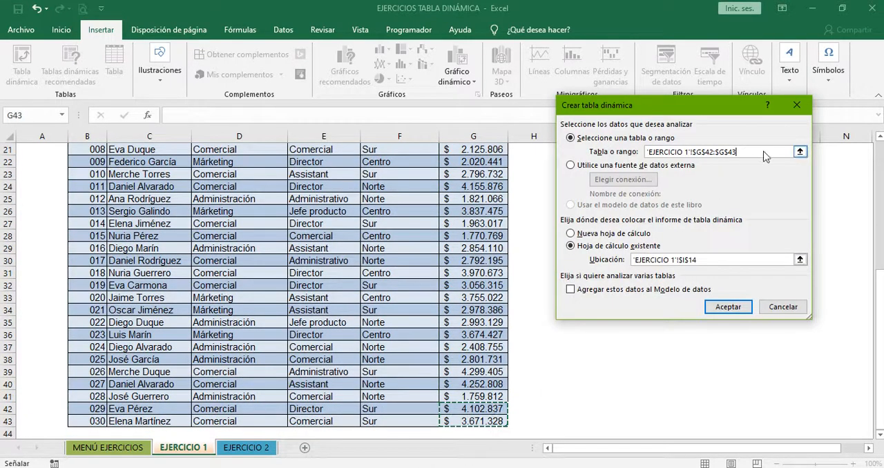
click(751, 157)
key(BackSpace)
key(BackSpace)
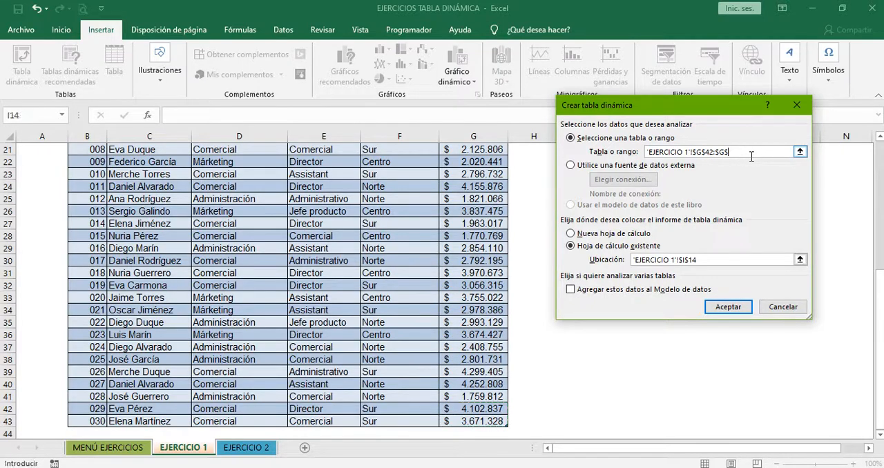
key(BackSpace)
key(BackSpace)
key(BackSpace)
key(BackSpace)
key(BackSpace)
key(BackSpace)
key(BackSpace)
key(BackSpace)
key(BackSpace)
key(BackSpace)
key(BackSpace)
key(BackSpace)
key(BackSpace)
key(BackSpace)
key(BackSpace)
key(BackSpace)
key(BackSpace)
key(BackSpace)
key(BackSpace)
key(BackSpace)
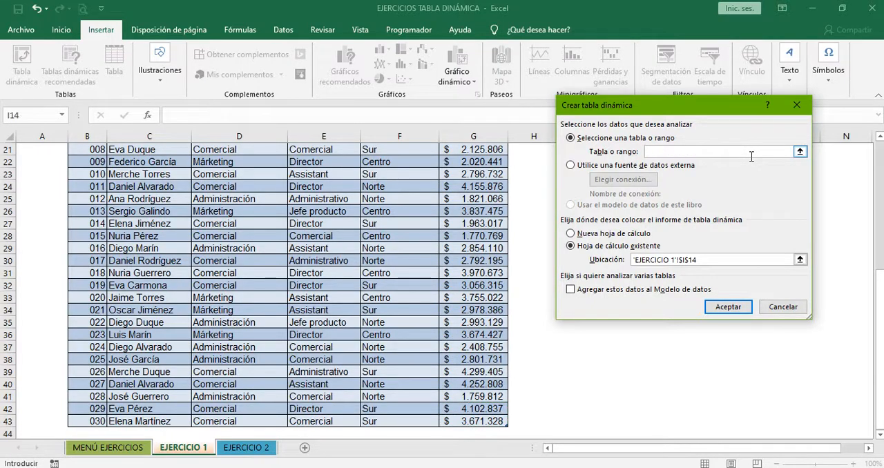
Set the PivotTable source to TABLA1 and place the report on a new worksheet
click(801, 153)
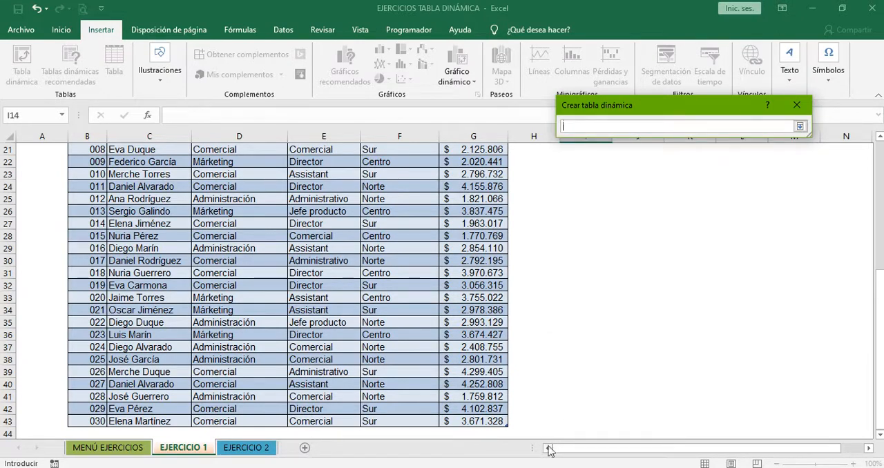
drag(490, 421, 86, 157)
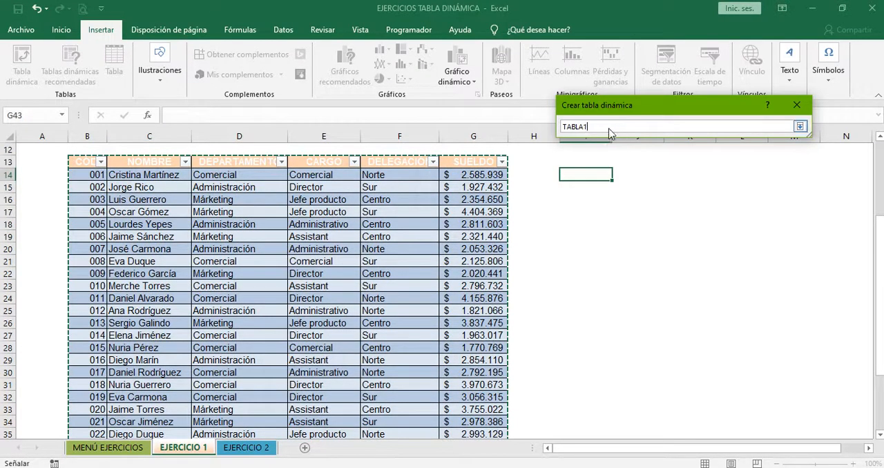
click(798, 128)
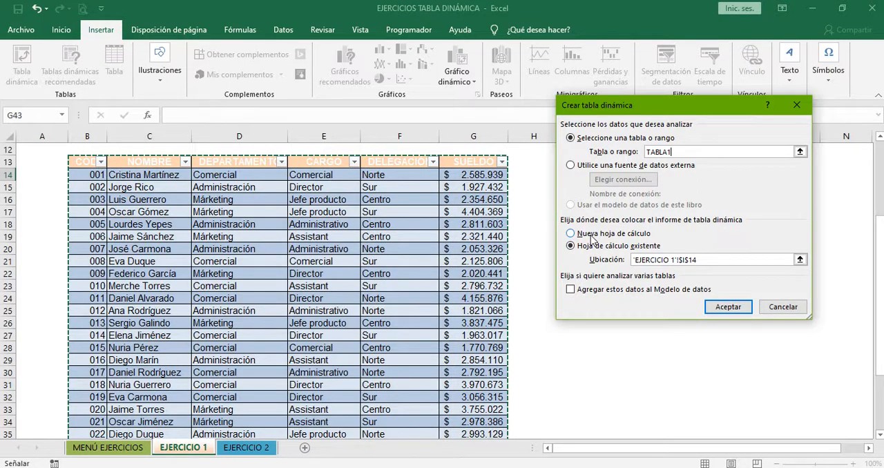
click(569, 234)
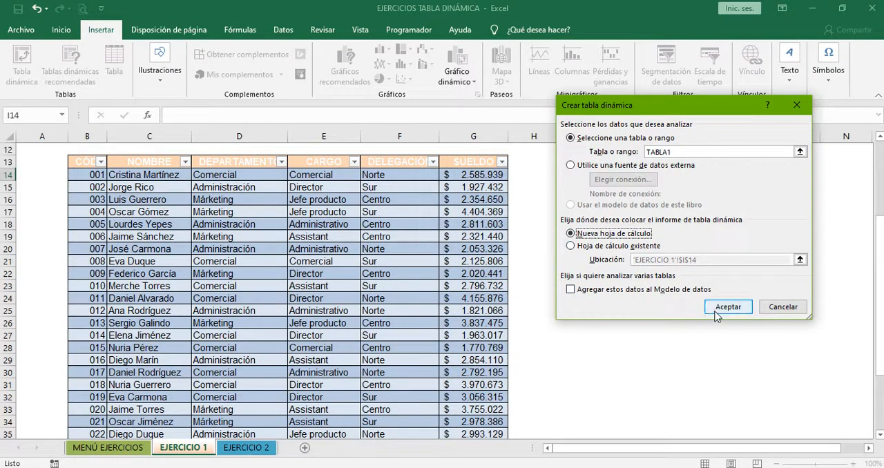
click(718, 312)
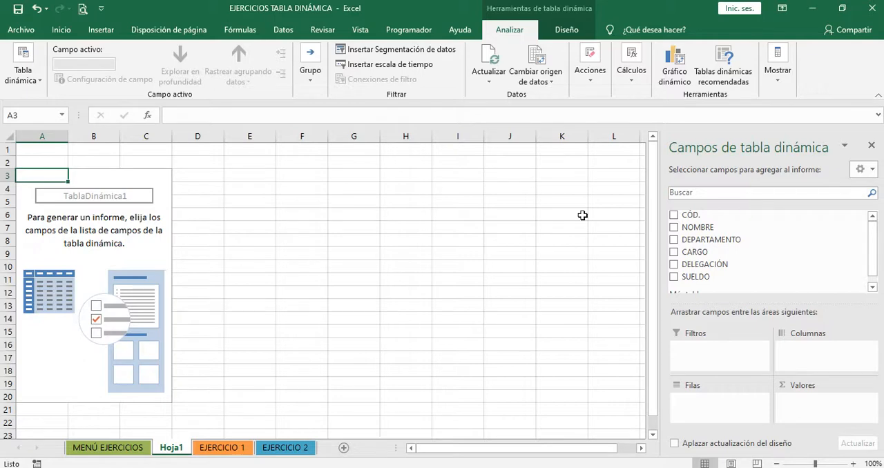
click(219, 449)
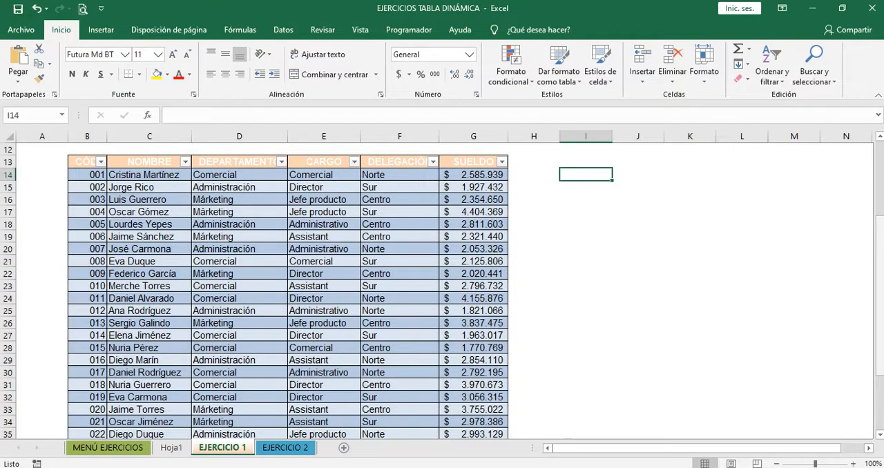
drag(879, 232, 879, 165)
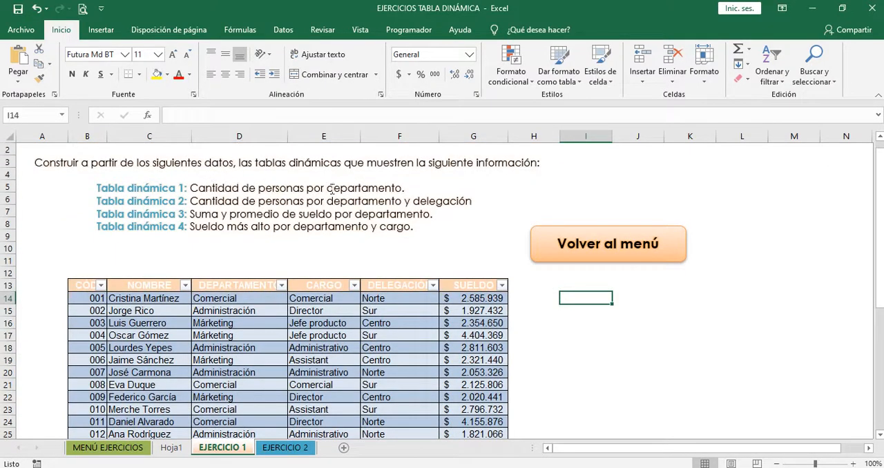
click(171, 448)
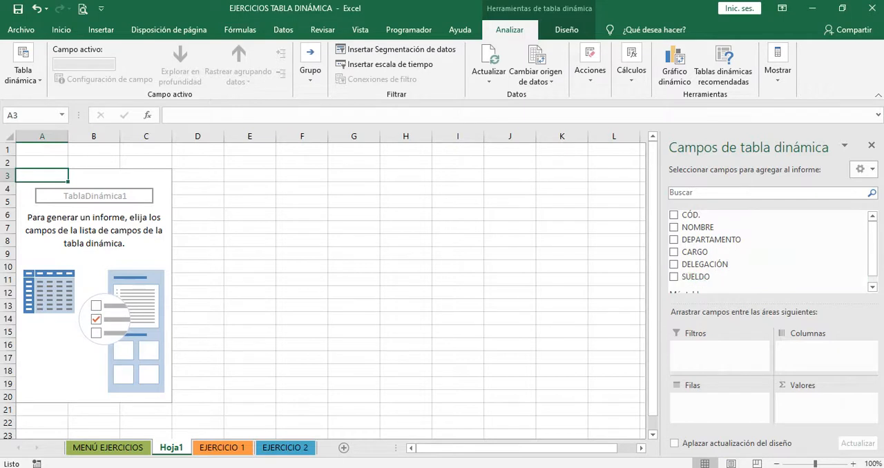
Build the pivot table with DEPARTAMENTO as rows and a count of NOMBRE as values
drag(873, 262, 874, 273)
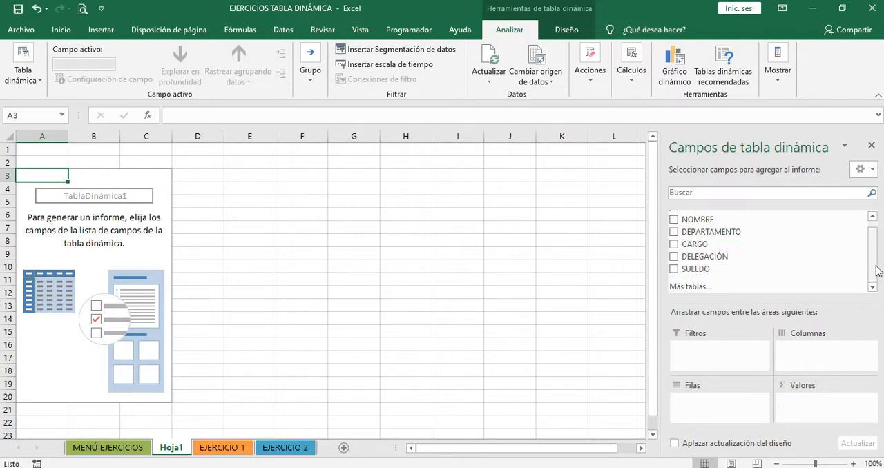
drag(879, 268, 878, 265)
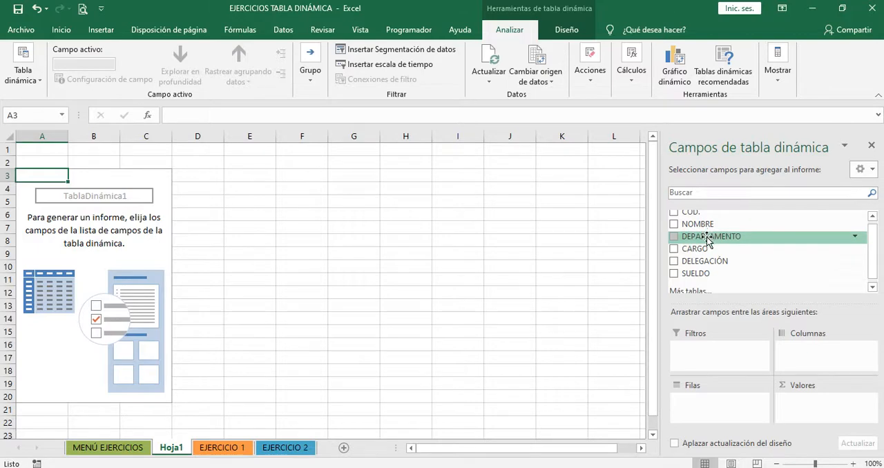
drag(712, 239, 715, 406)
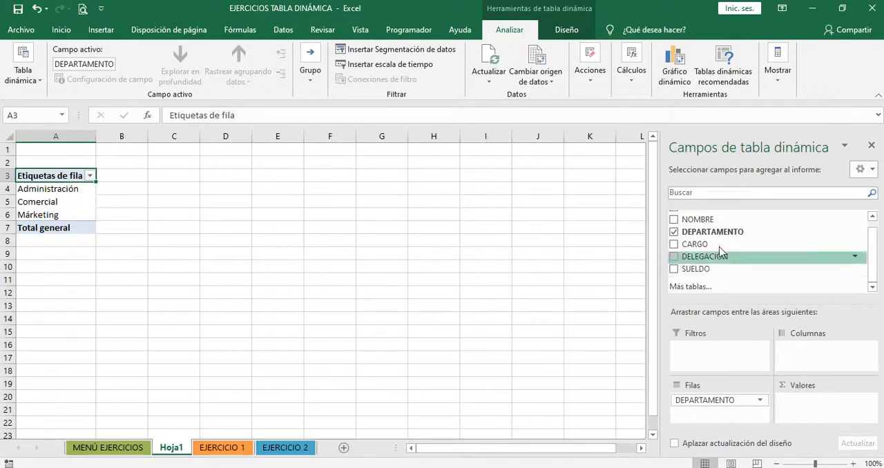
drag(699, 221, 805, 403)
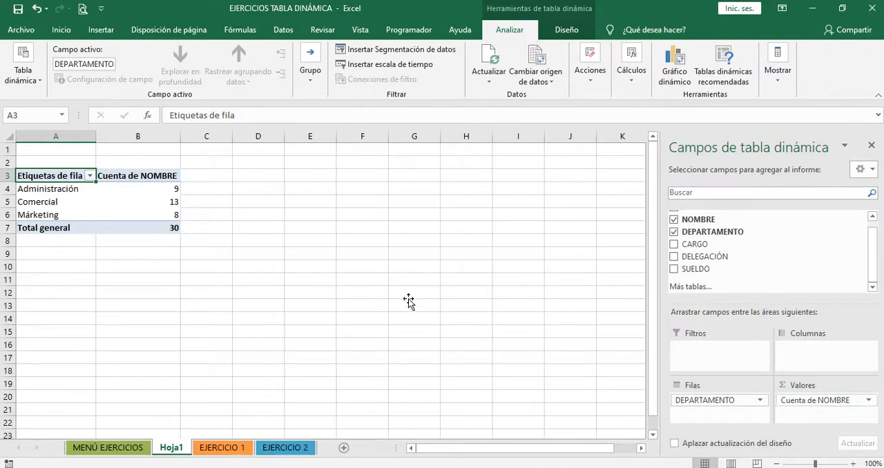
Compare the exercise instructions on EJERCICIO 1 with the per-department counts in the pivot table
click(158, 217)
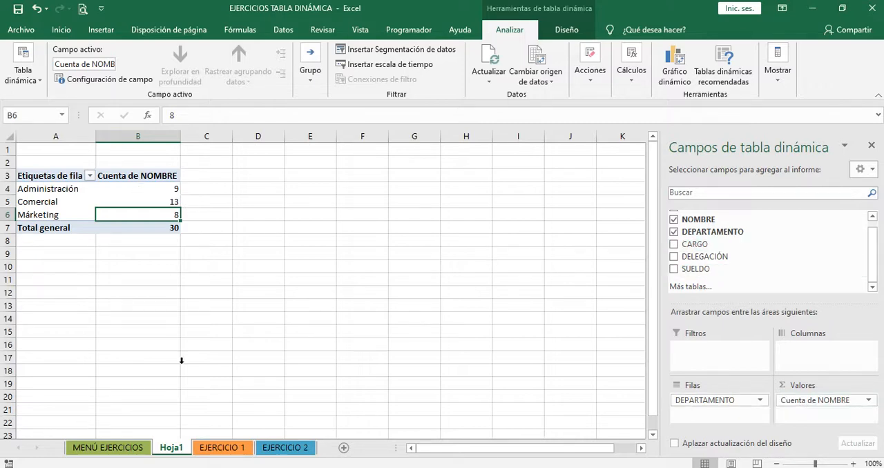
click(200, 449)
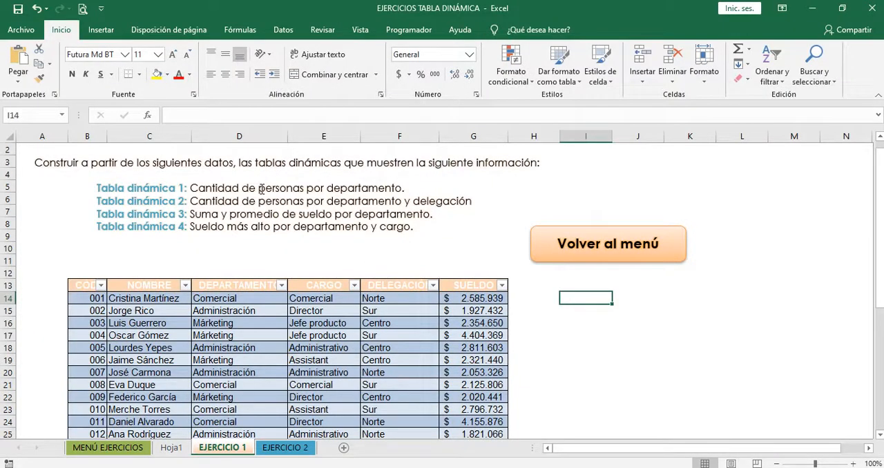
click(262, 189)
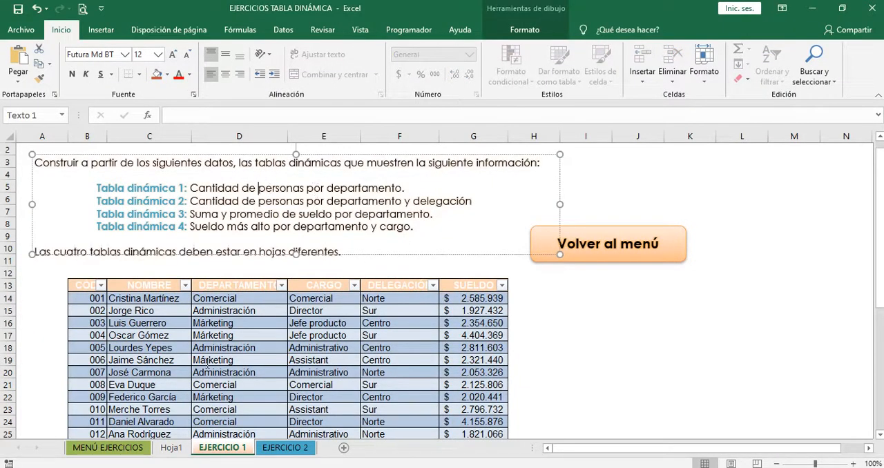
click(173, 448)
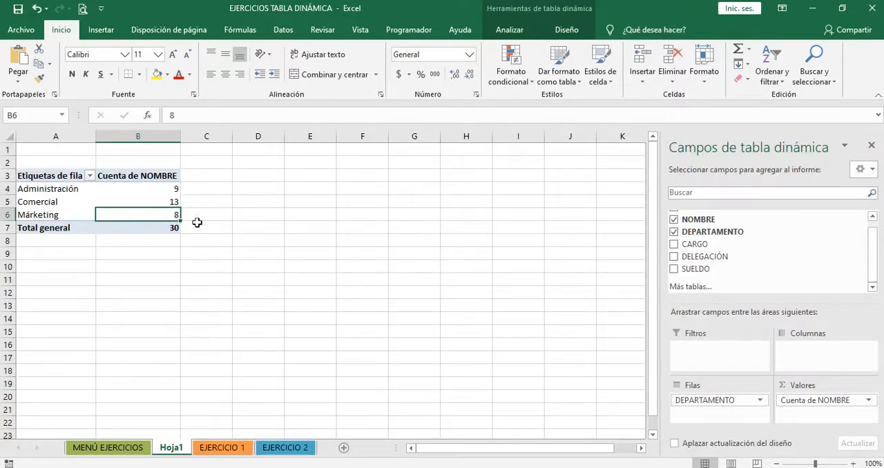
click(138, 188)
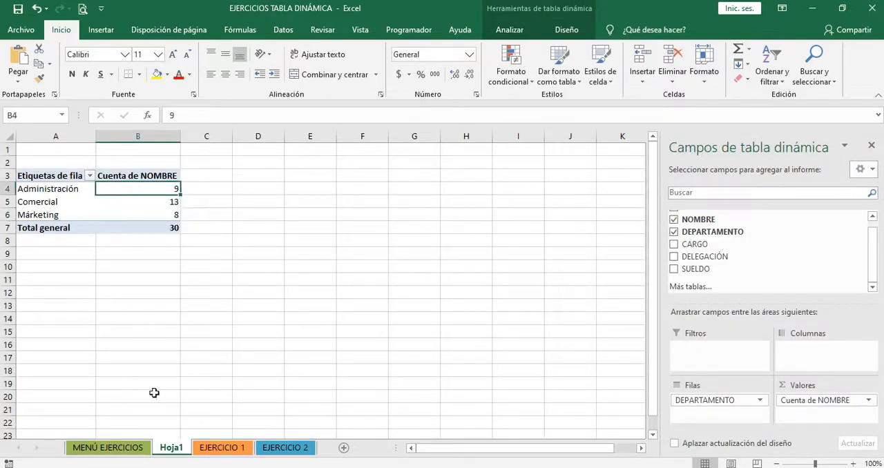
click(160, 204)
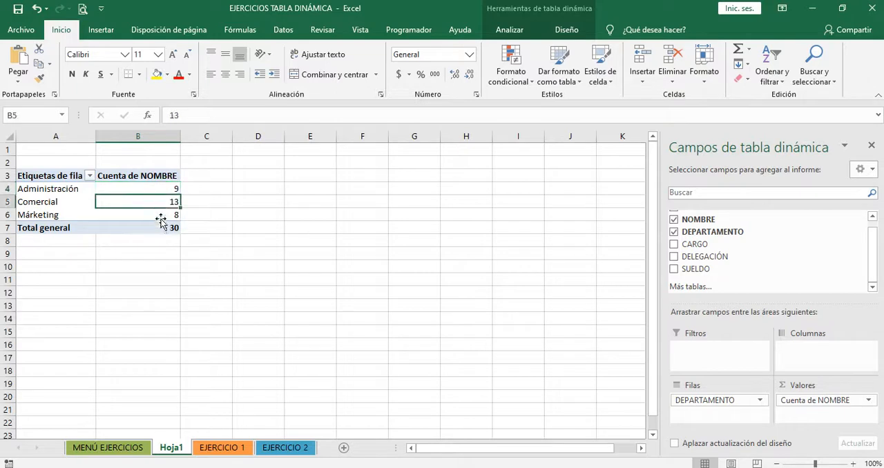
click(160, 218)
click(161, 190)
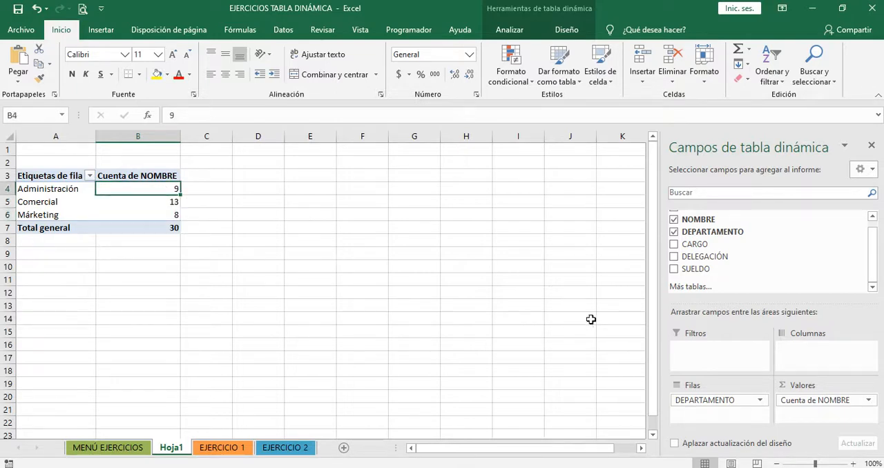
Change the NOMBRE value field to summarize by Suma
click(869, 402)
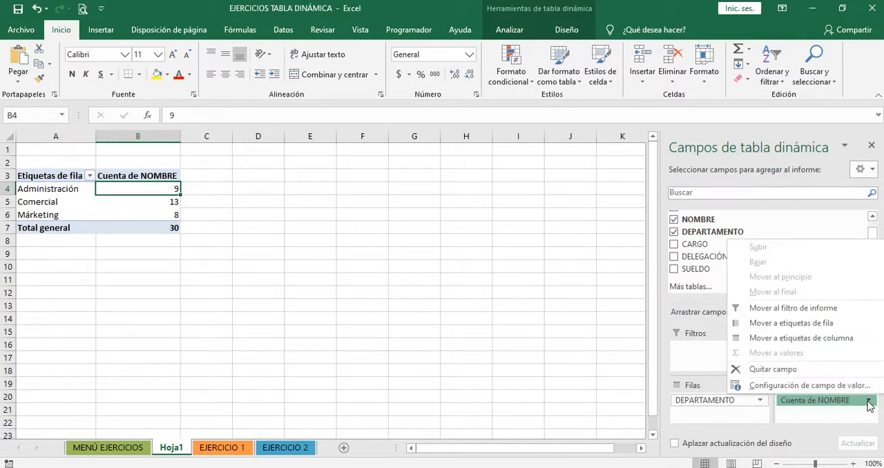
click(822, 386)
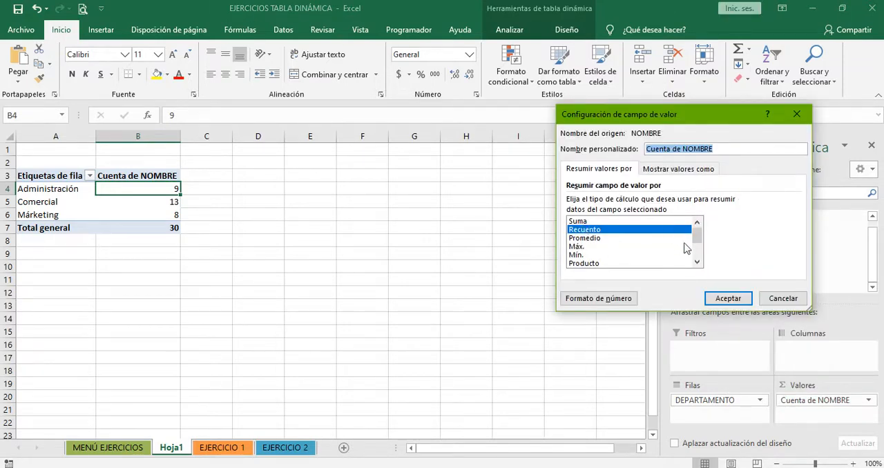
scroll(698, 254, down, 2)
scroll(699, 246, up, 2)
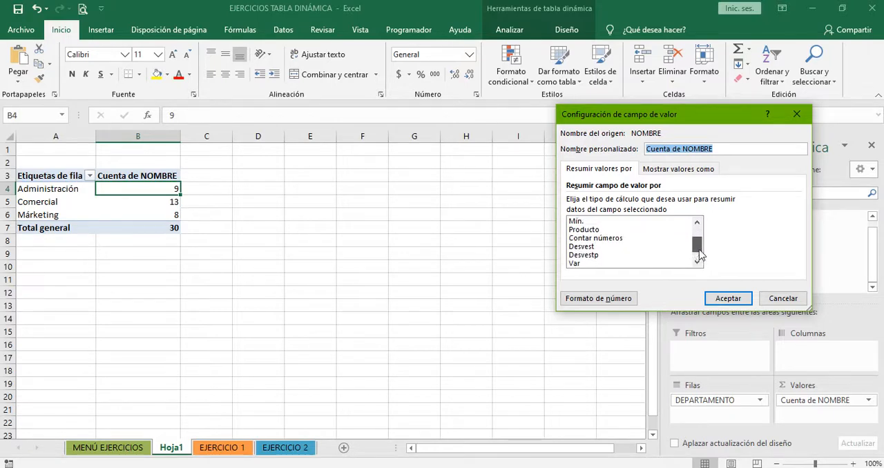
click(592, 223)
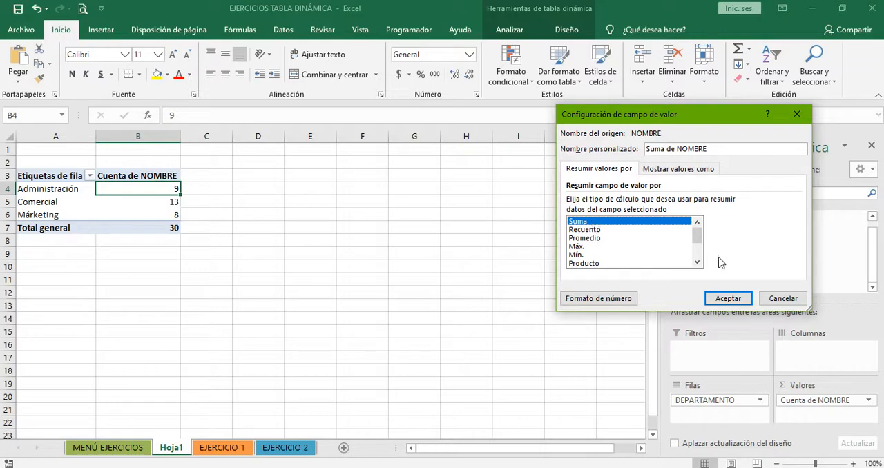
click(721, 299)
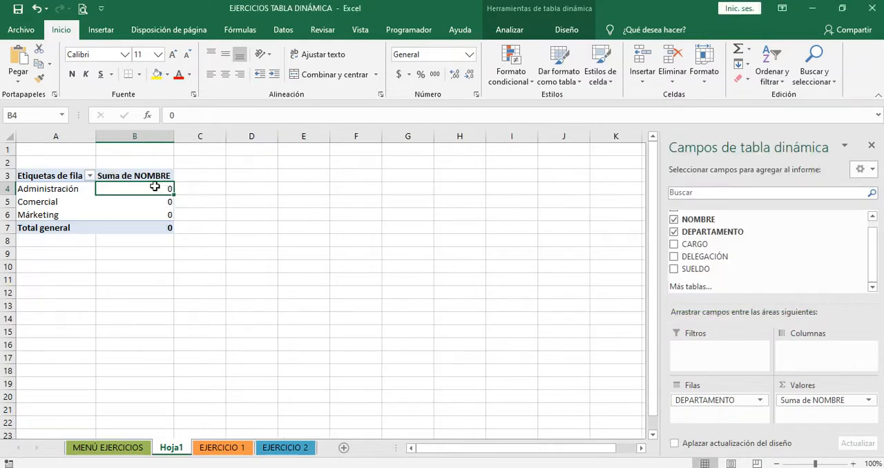
Set the NOMBRE value field back to summarize by Recuento
mouse_move(154, 187)
click(868, 400)
click(788, 387)
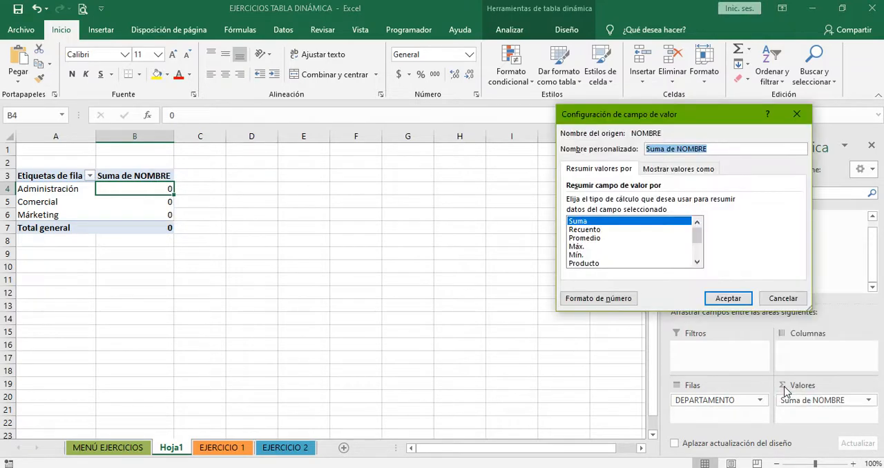
click(615, 231)
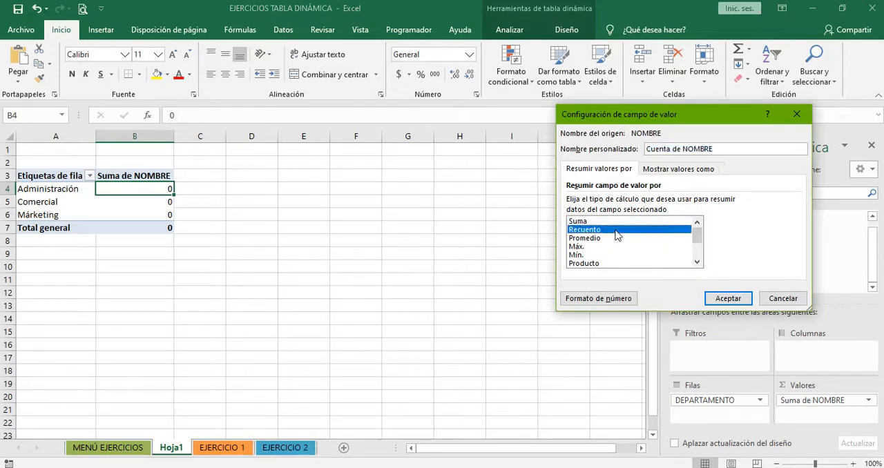
click(729, 299)
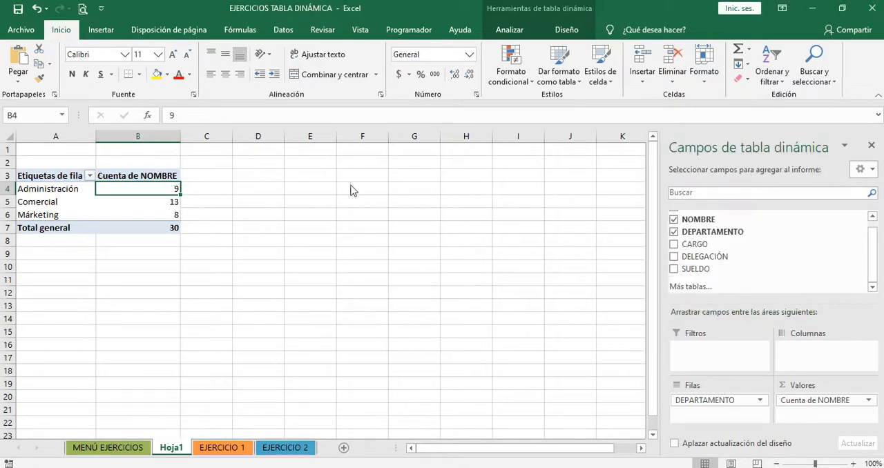
Rename the pivot table's worksheet as PUNTO A
click(134, 265)
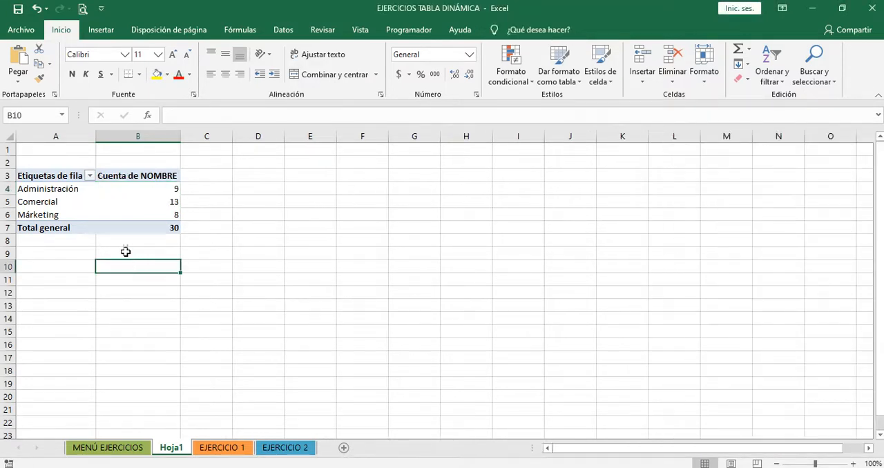
click(108, 200)
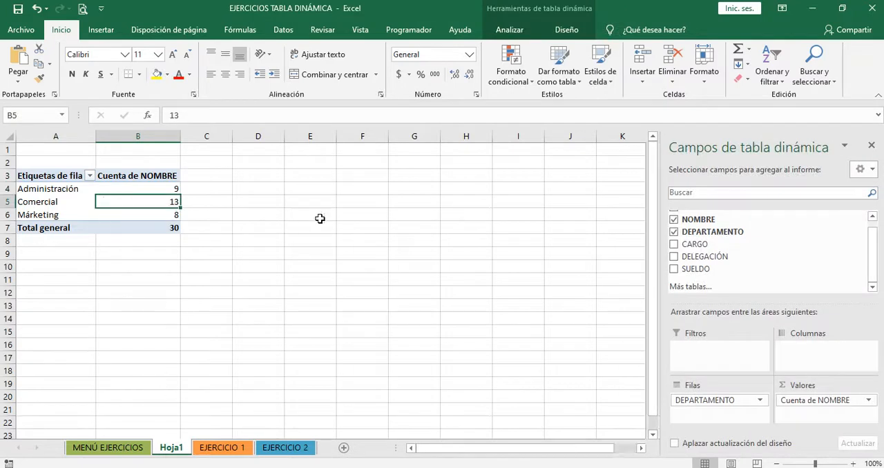
double_click(183, 449)
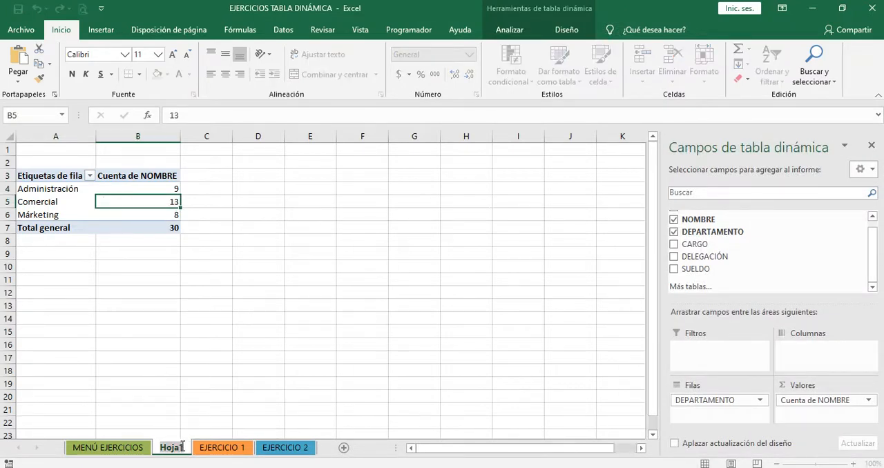
key(BackSpace)
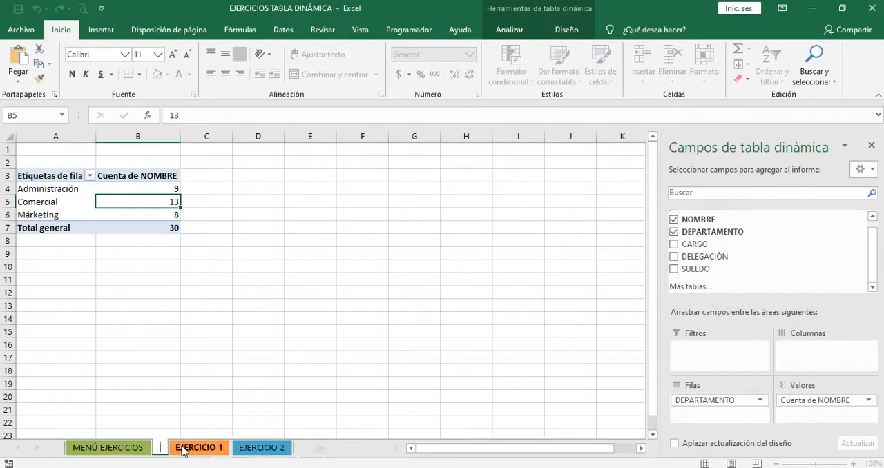
text(PUNTO)
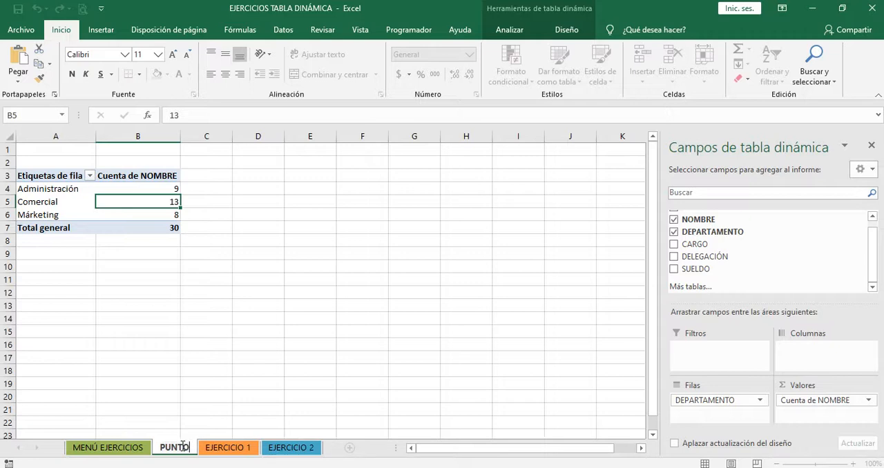
text( A)
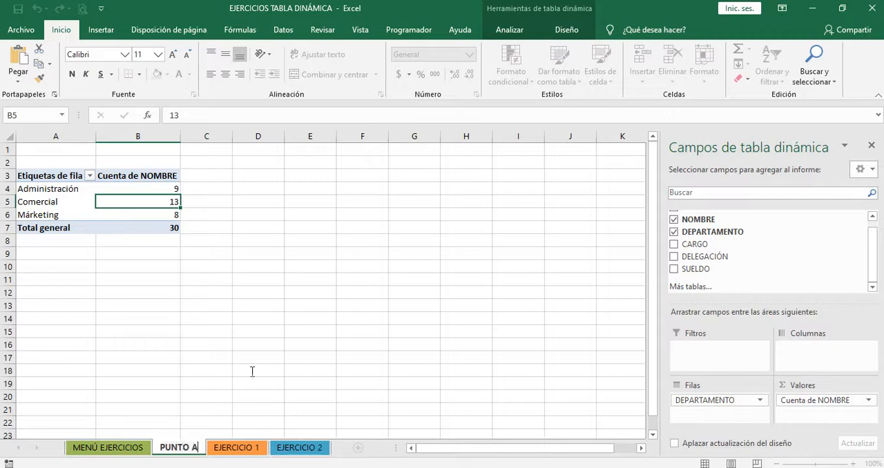
click(252, 371)
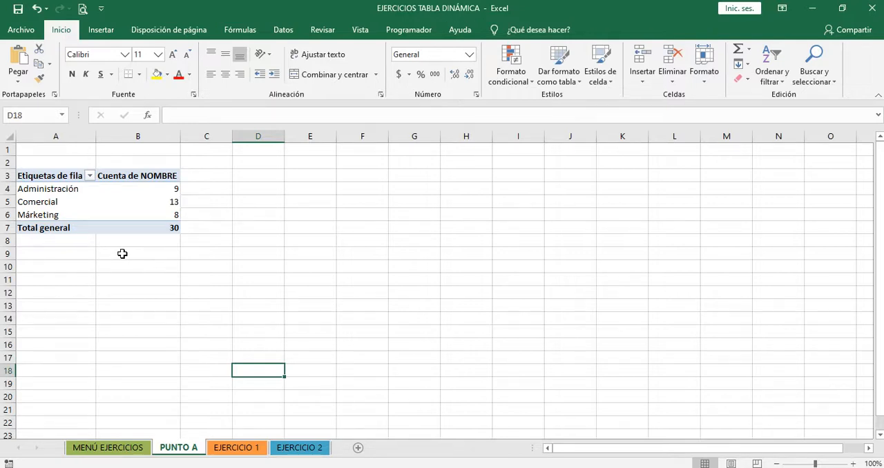
Return to EJERCICIO 1 and read the next pivot table task in the instructions
click(237, 448)
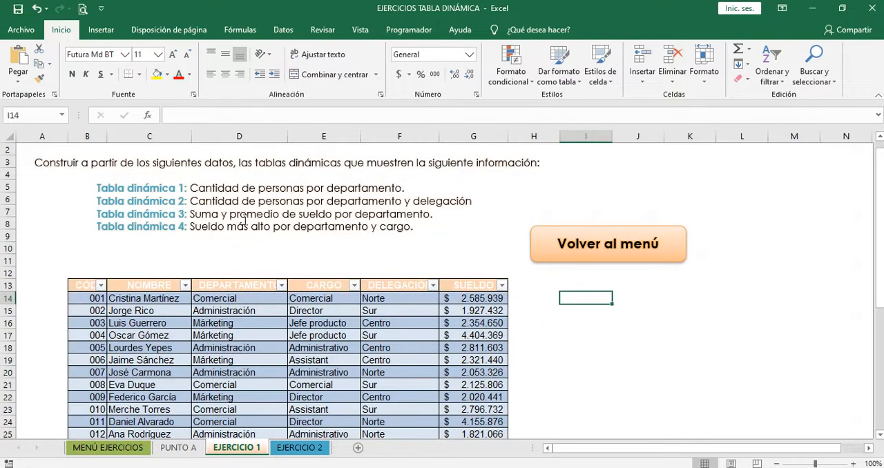
click(248, 215)
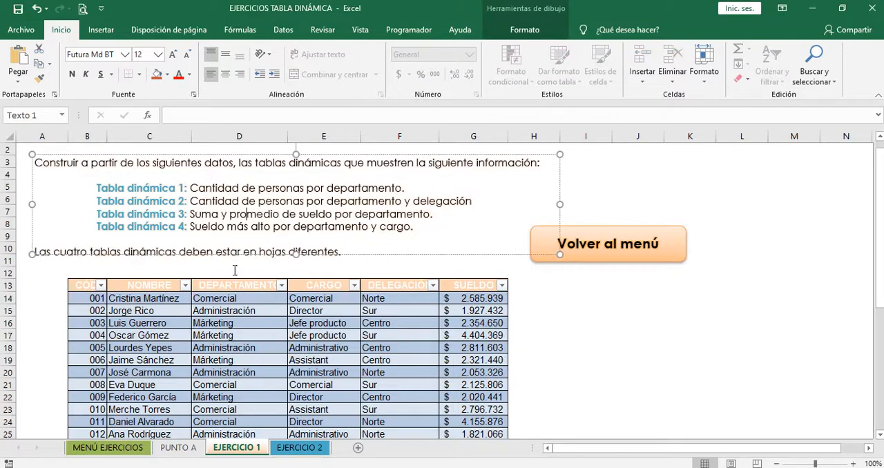